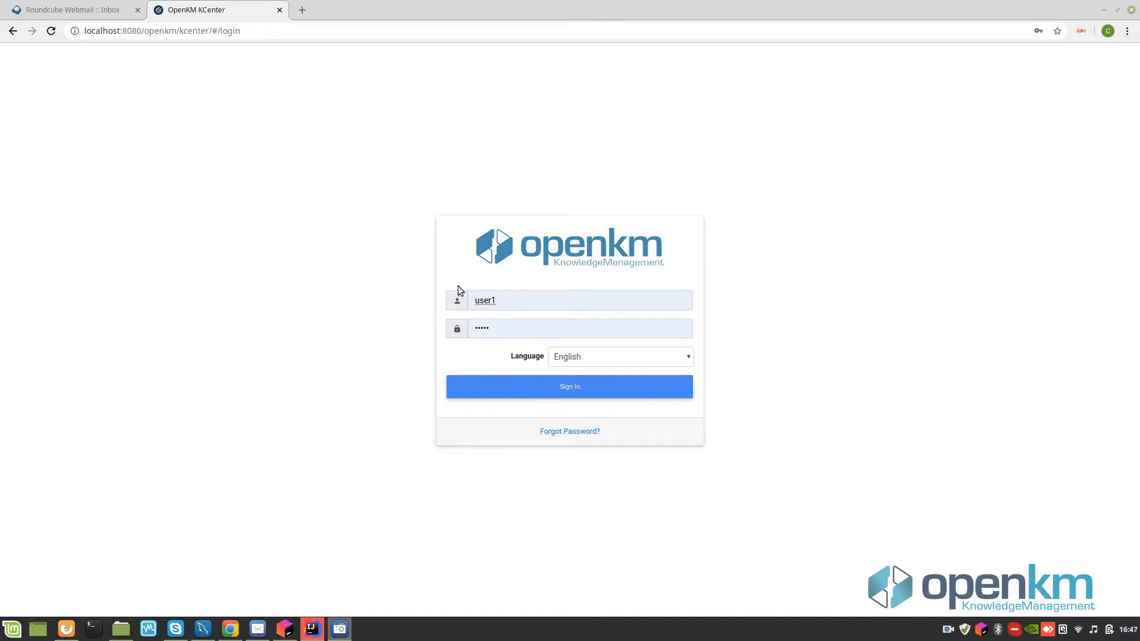
# - Sign in to OpenKM with the prefilled username and password
pyautogui.click(571, 387)
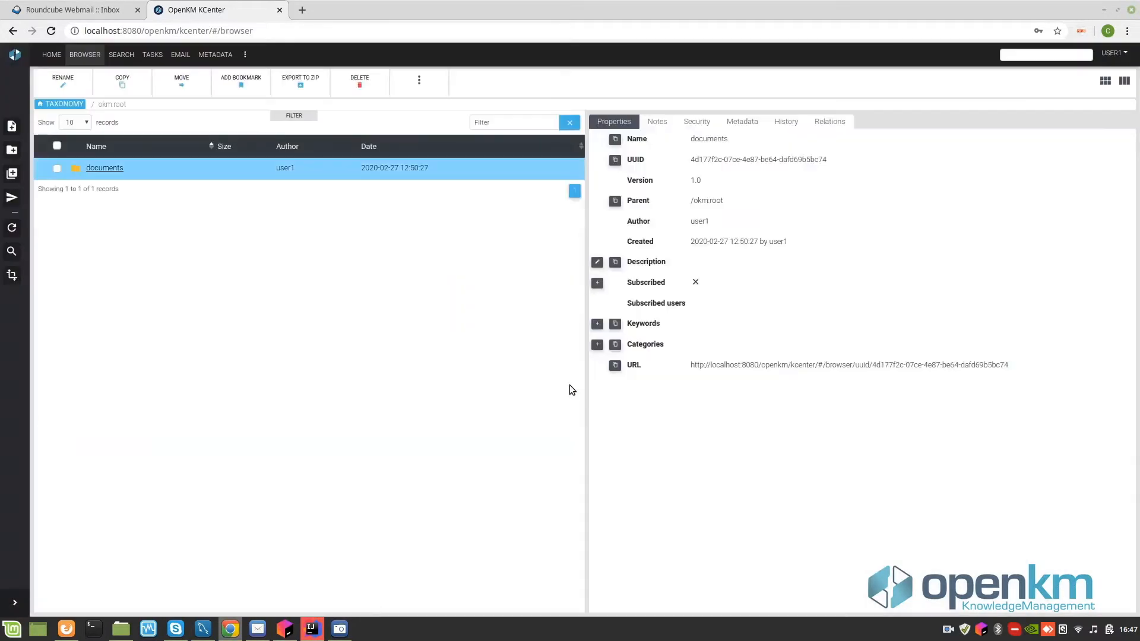
pyautogui.click(1112, 53)
pyautogui.click(1069, 100)
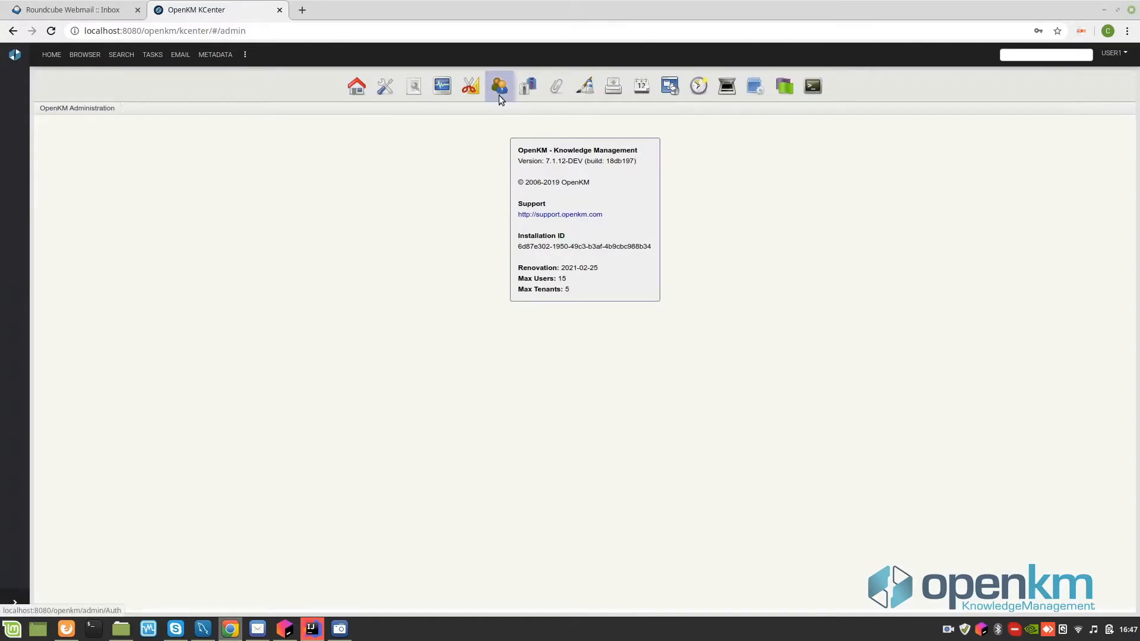
pyautogui.click(498, 90)
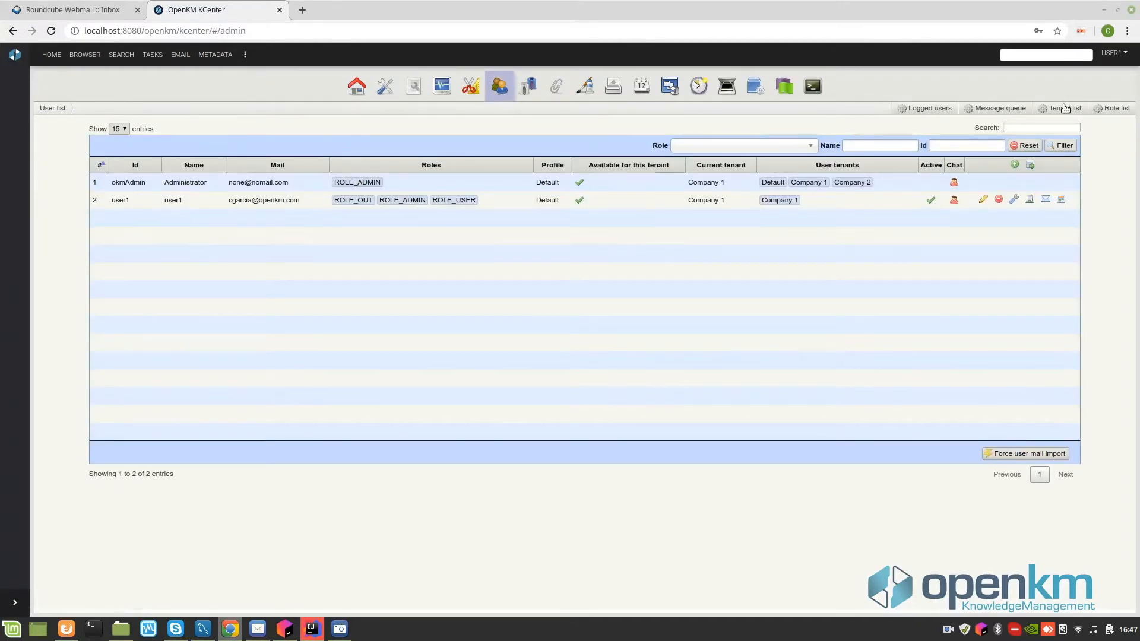
pyautogui.click(1062, 108)
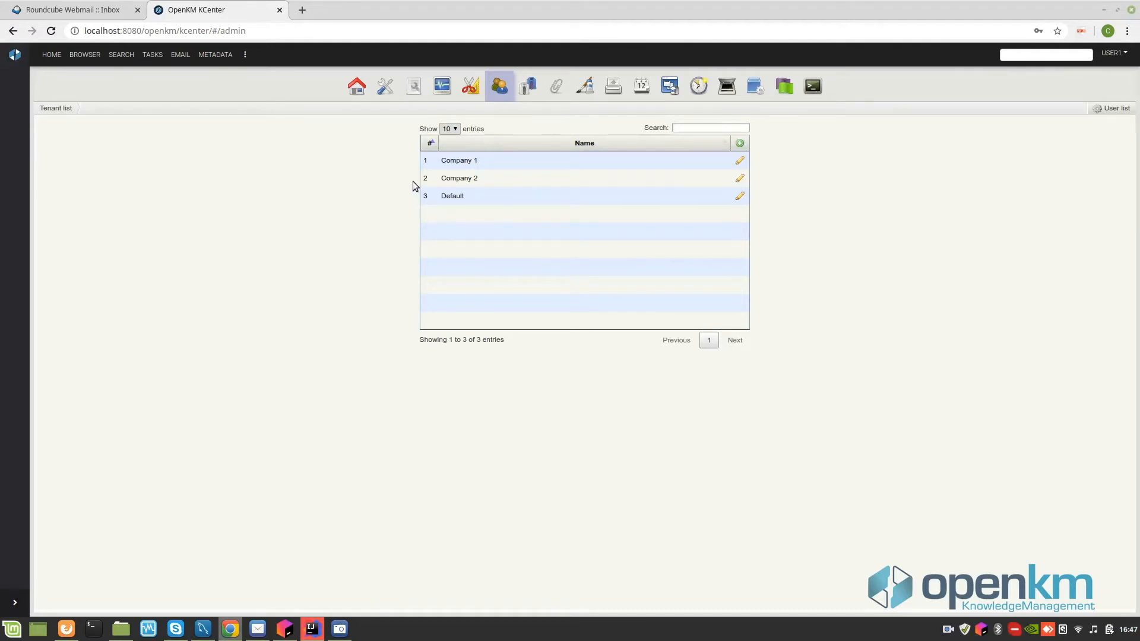
pyautogui.click(500, 92)
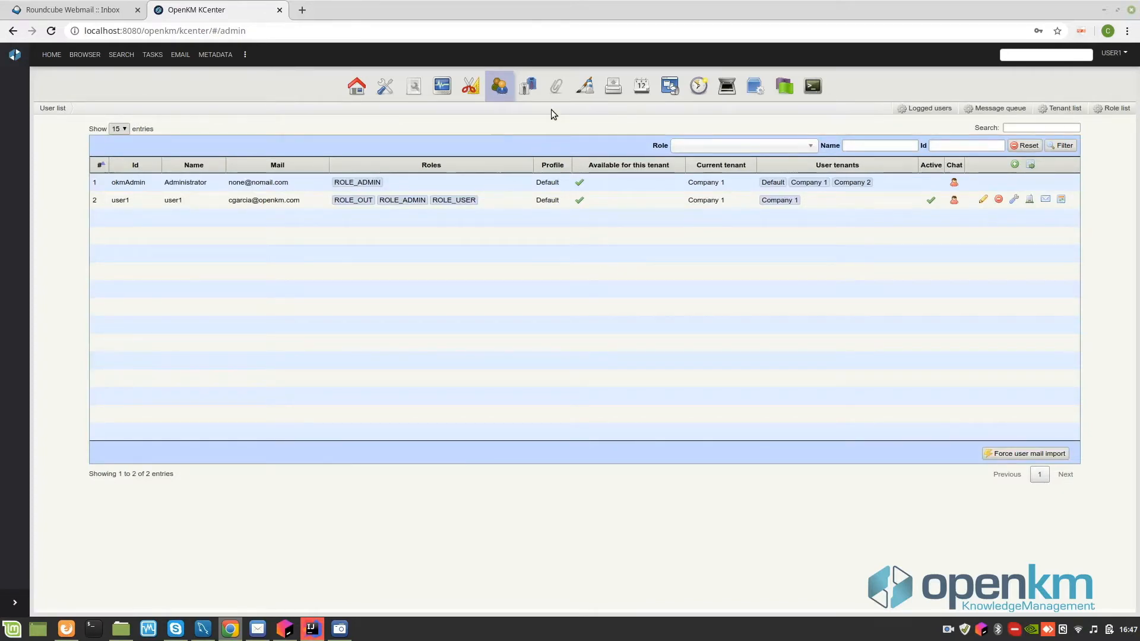
pyautogui.click(555, 92)
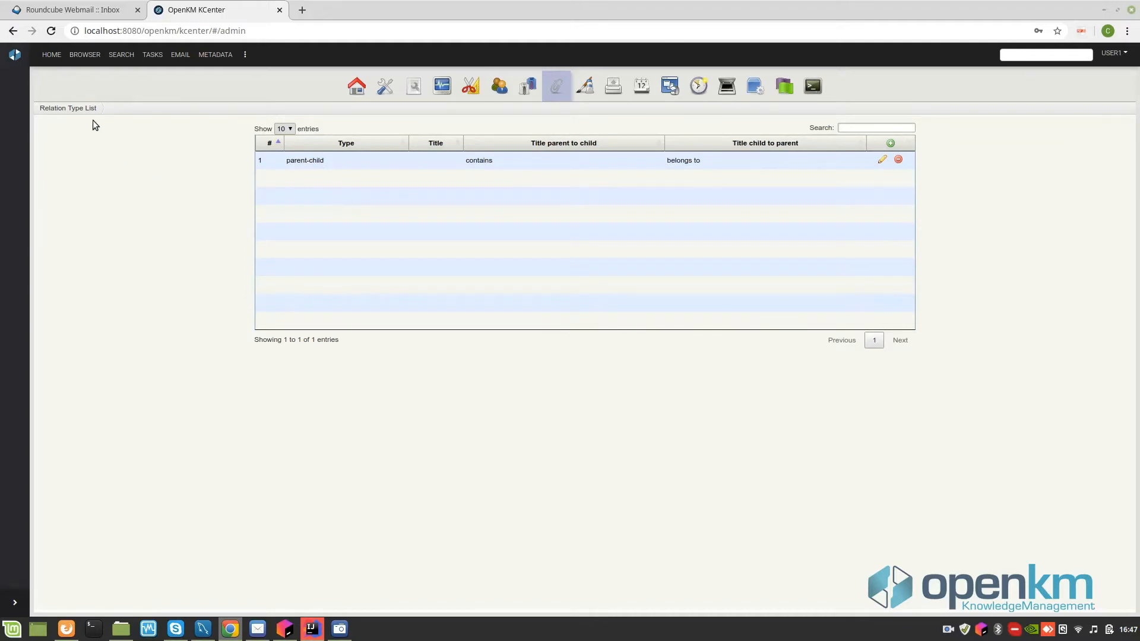
pyautogui.click(83, 58)
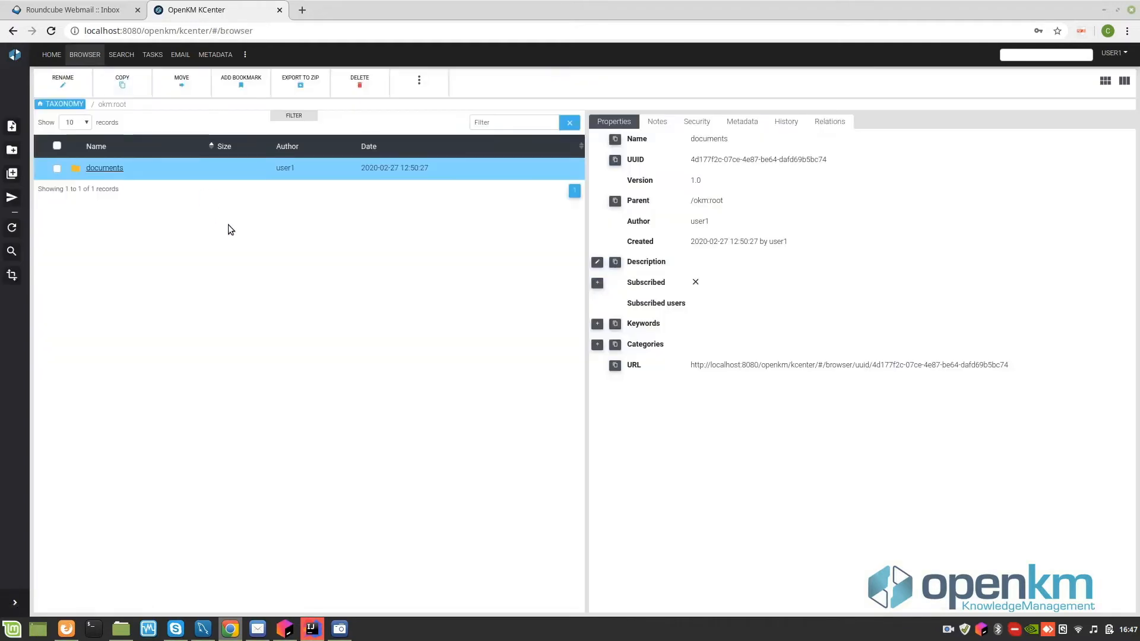
# - Open the documents folder and launch the Transmittal feature from the extra-features menu
pyautogui.click(102, 169)
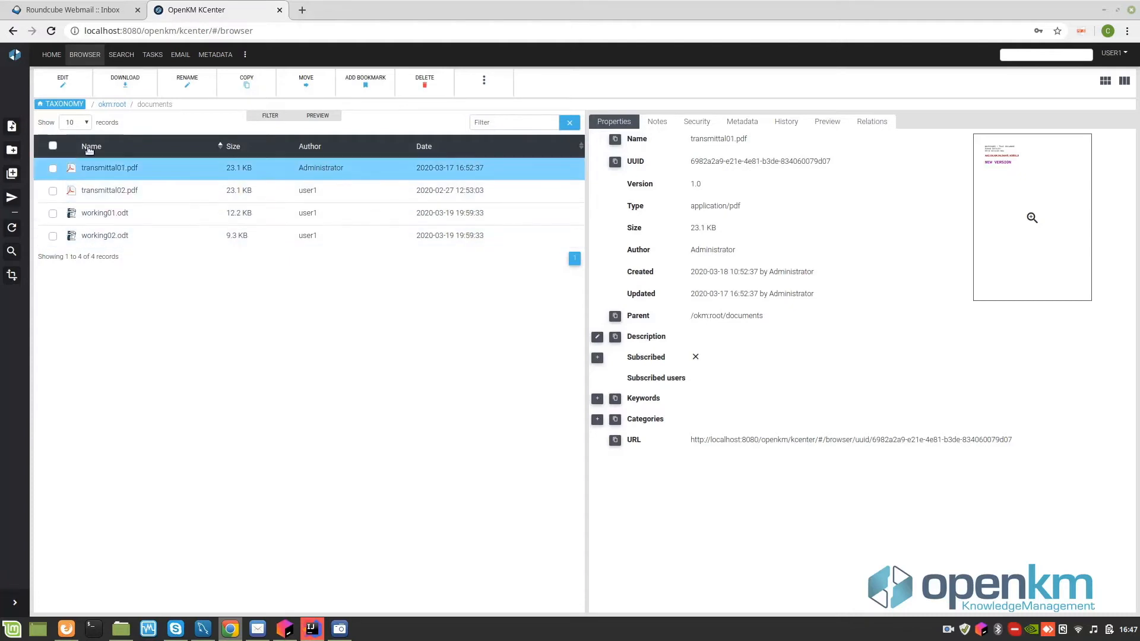
pyautogui.click(156, 170)
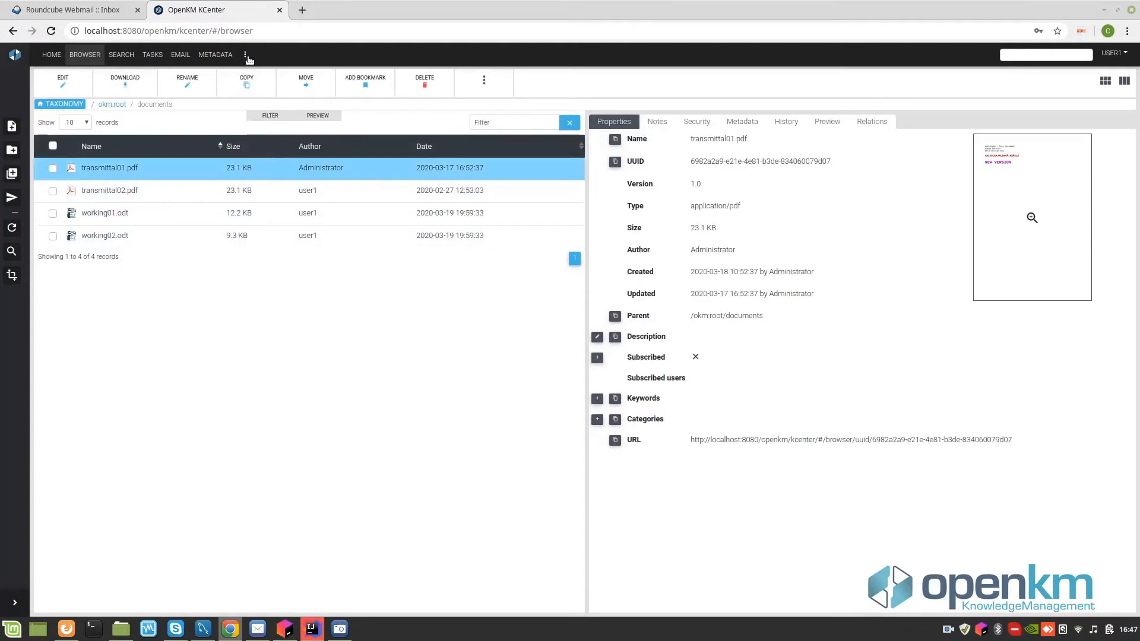
pyautogui.click(247, 56)
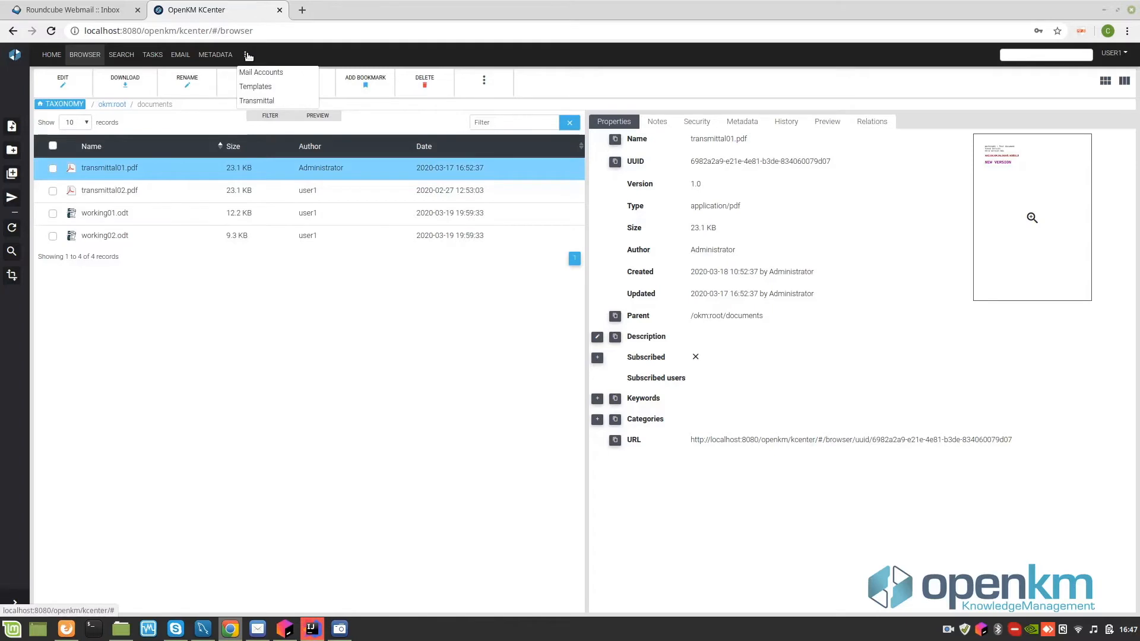
pyautogui.click(257, 100)
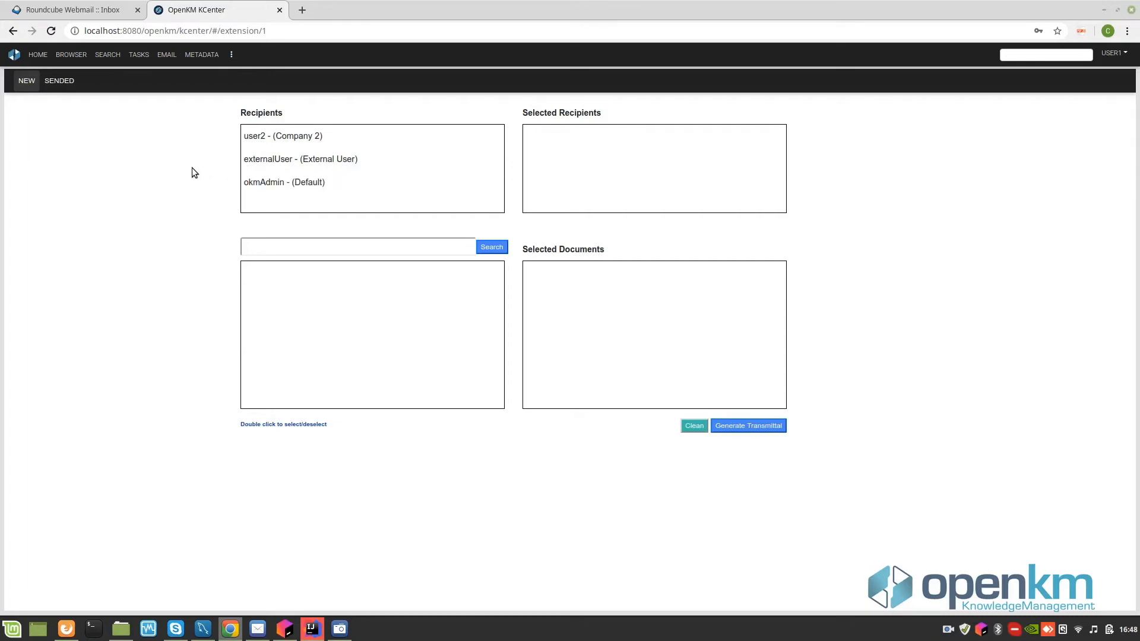
# - Add the Company 2 and external users as recipients, then add transmittal01.pdf via a *.pdf search
pyautogui.doubleClick(267, 137)
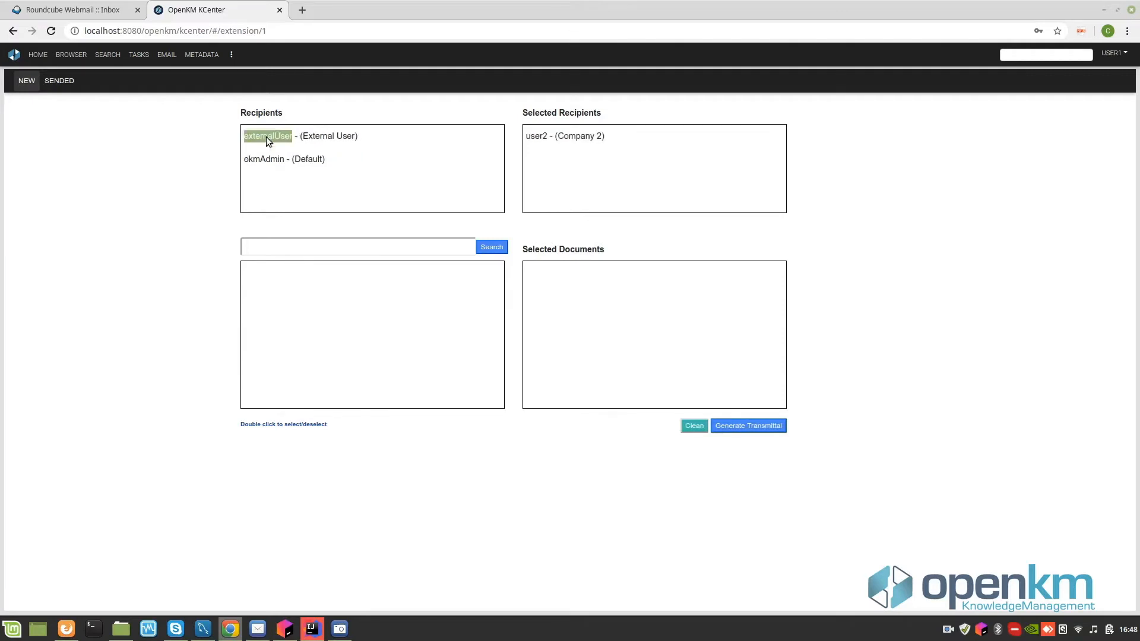
pyautogui.doubleClick(266, 137)
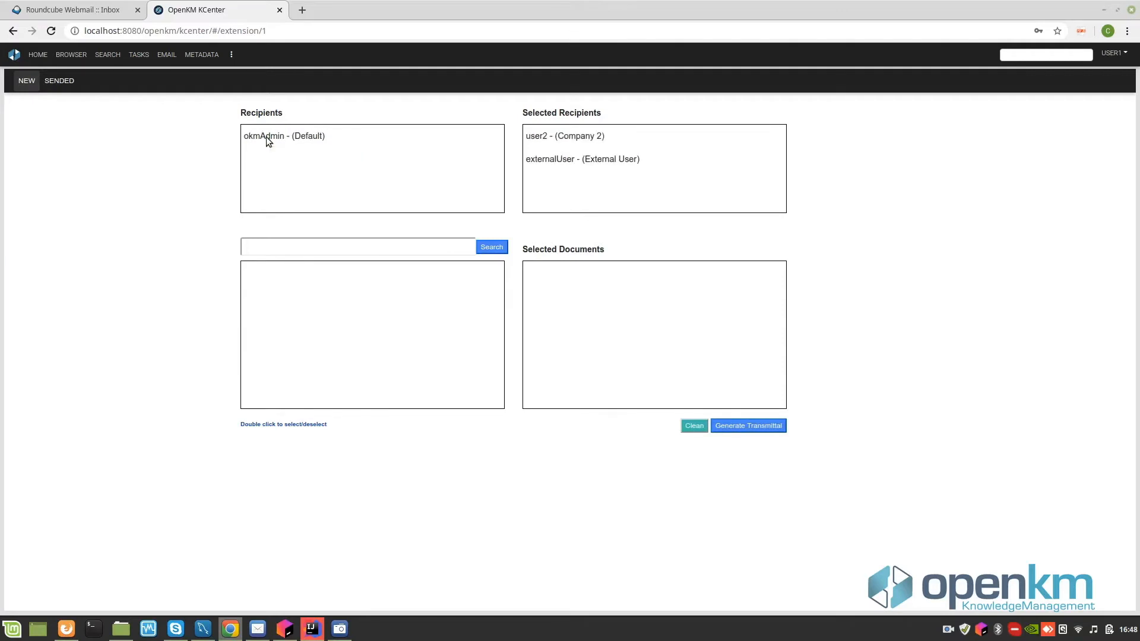
pyautogui.click(254, 242)
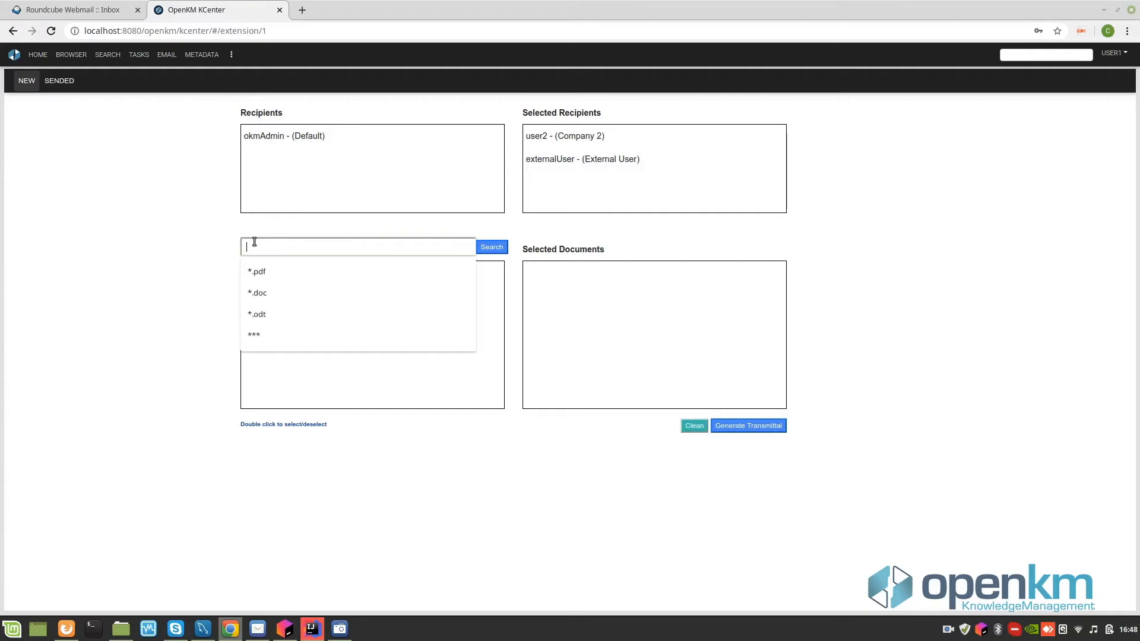
pyautogui.press('Down')
pyautogui.press('Return')
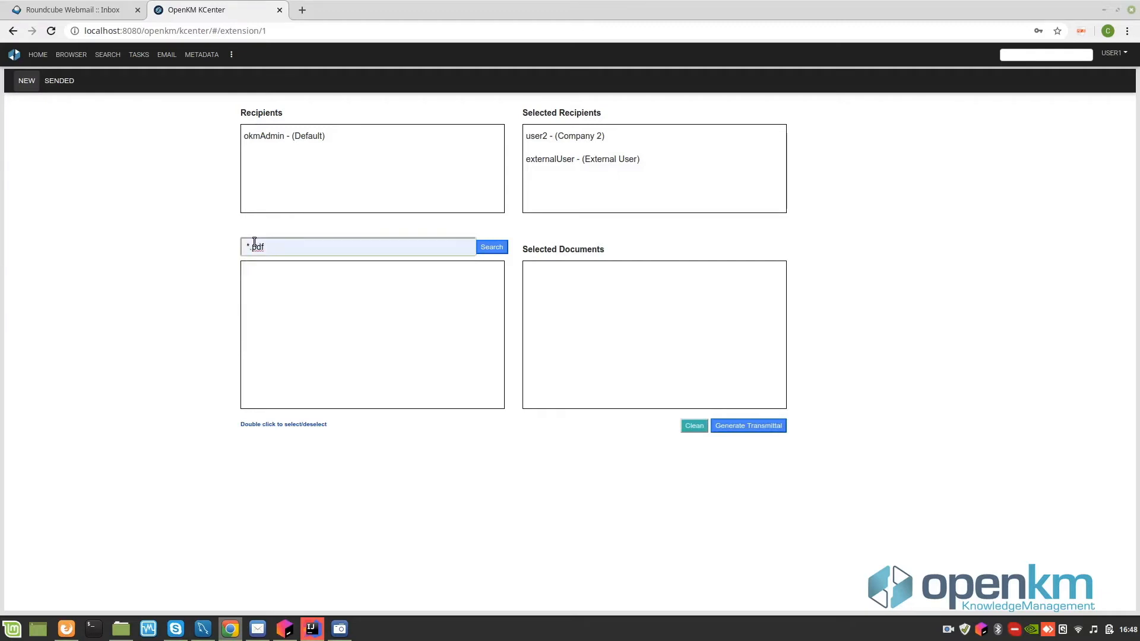
pyautogui.click(492, 247)
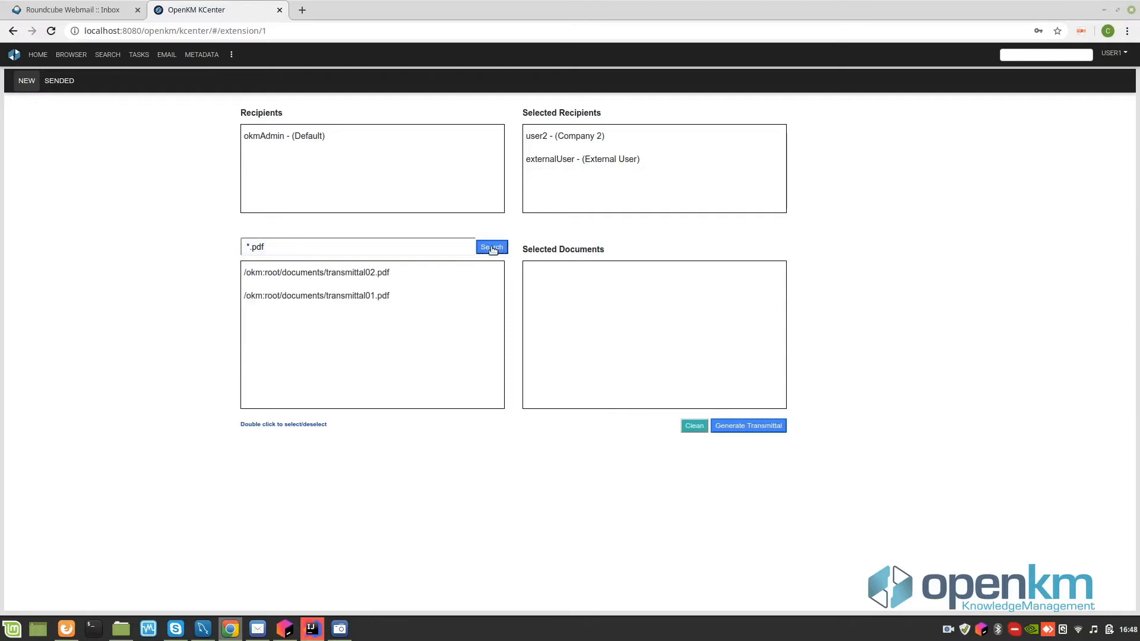
pyautogui.doubleClick(366, 295)
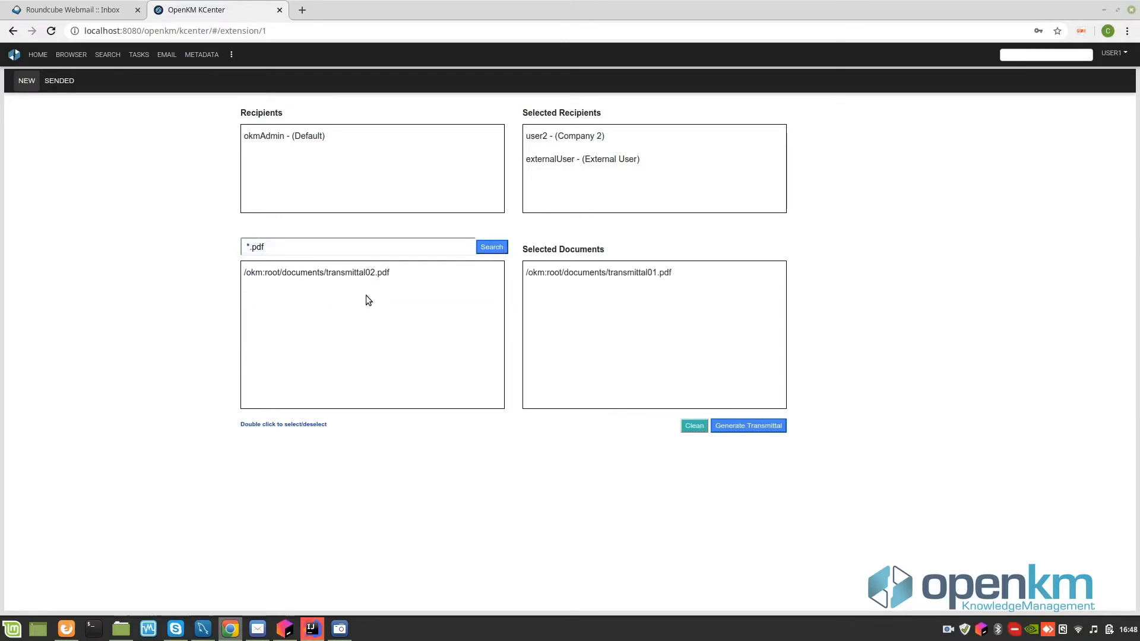
# - Search *.* to add working01.odt, then generate the transmittal
pyautogui.click(301, 244)
pyautogui.hotkey('ctrl', 'a')
pyautogui.write('*.*')
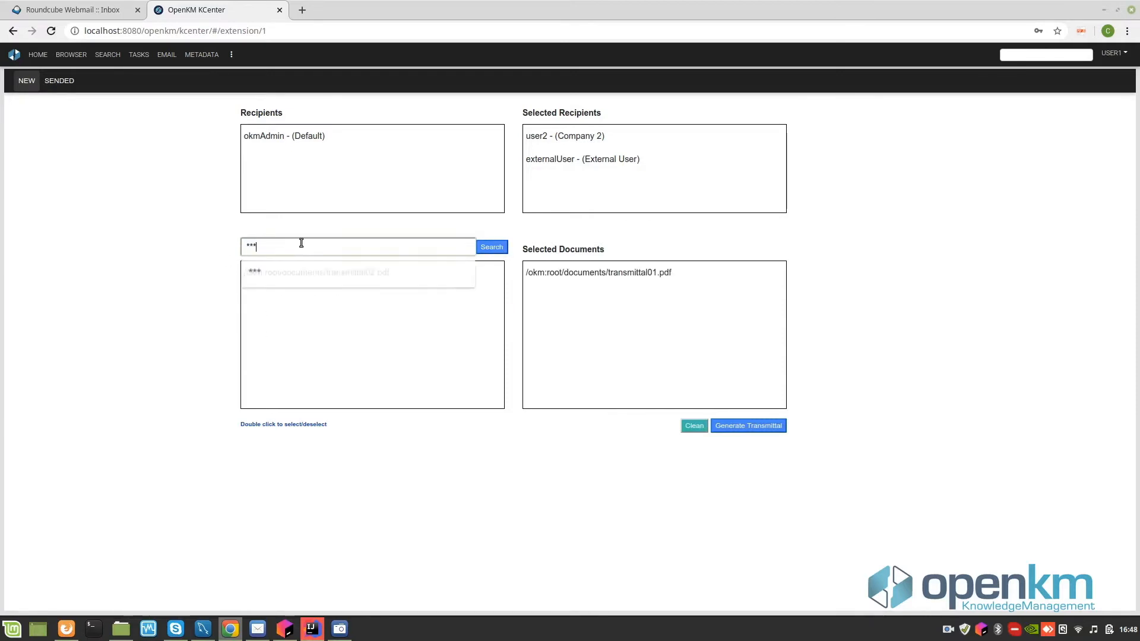
pyautogui.press('Return')
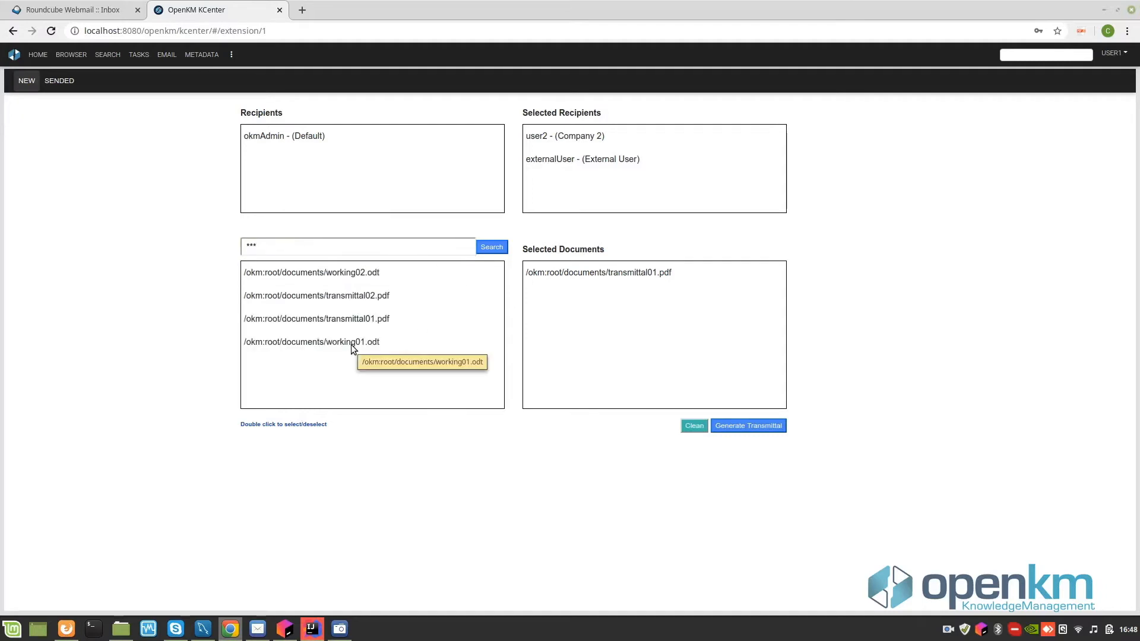
pyautogui.doubleClick(353, 348)
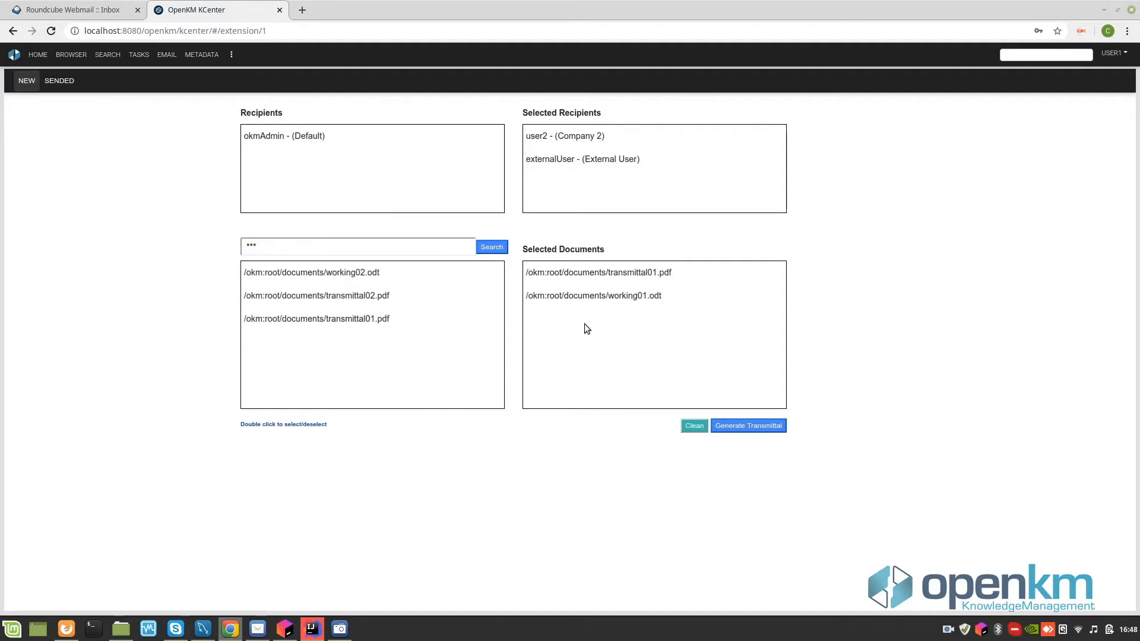
pyautogui.click(747, 429)
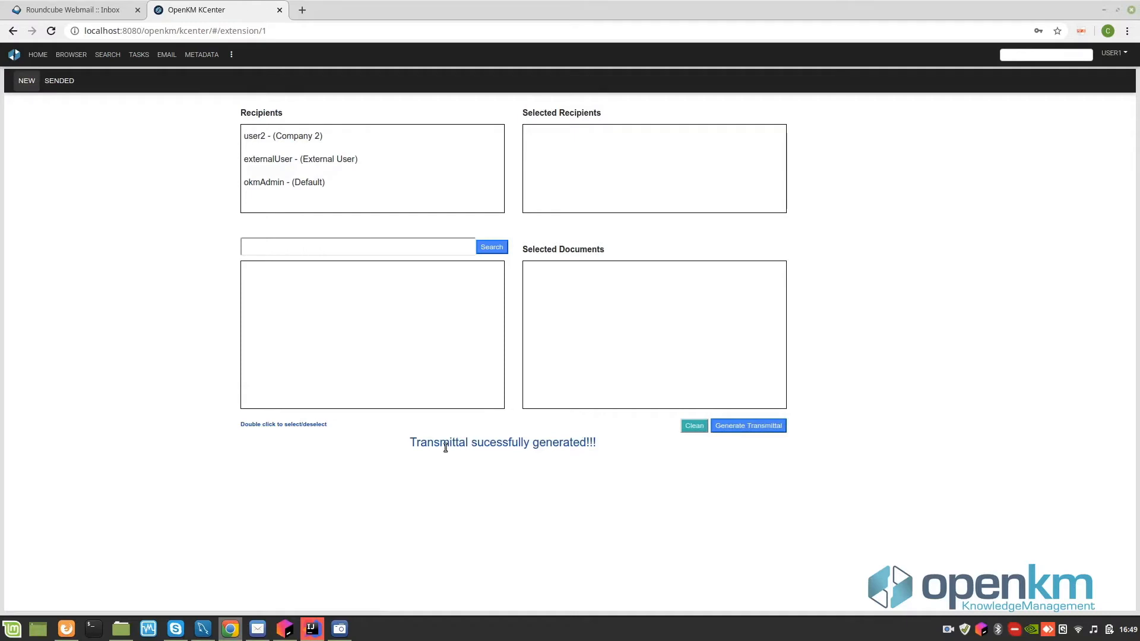
# - In the SENDED transmittals list, open entry 24's zip document in a new tab
pyautogui.click(61, 81)
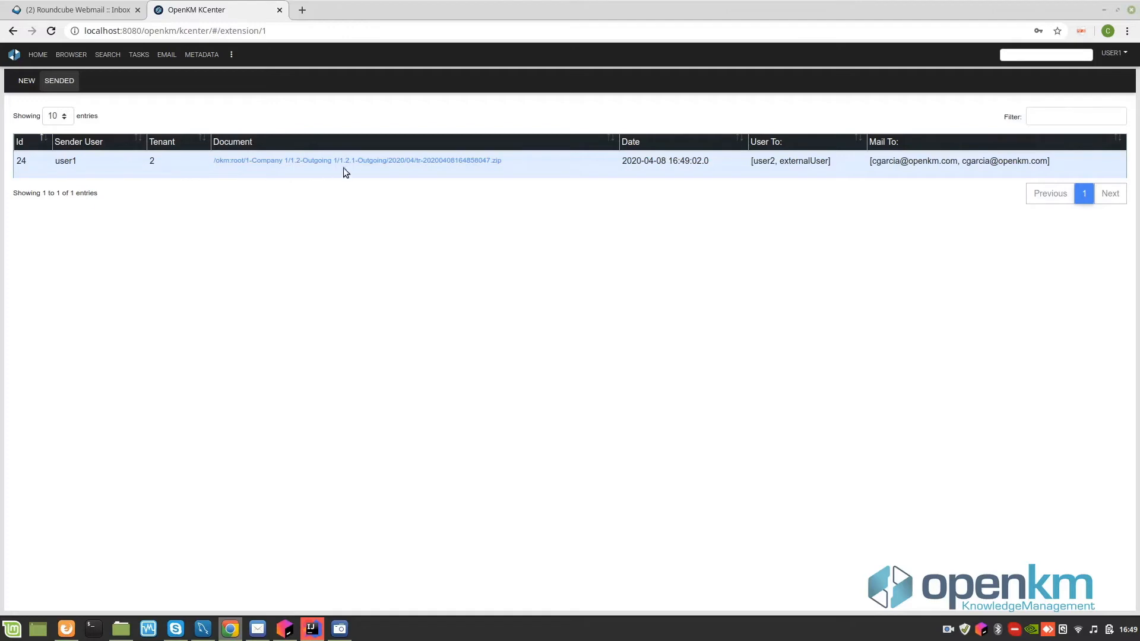
pyautogui.click(362, 160)
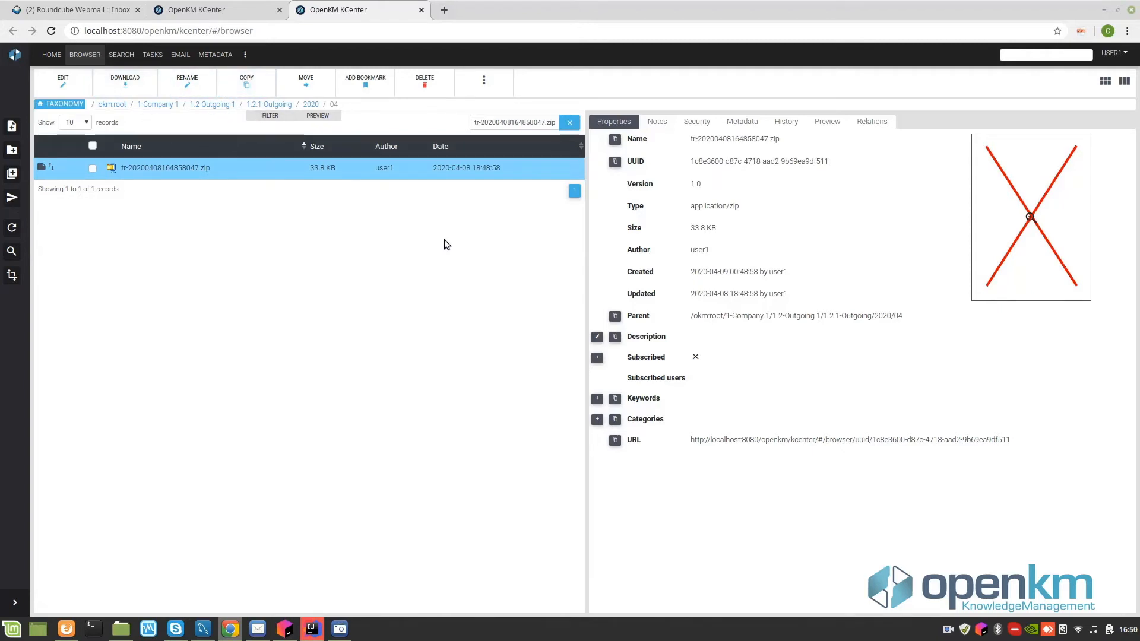
# - Check the zip's Relations and Notes tabs for its two included files and notified users
pyautogui.click(879, 126)
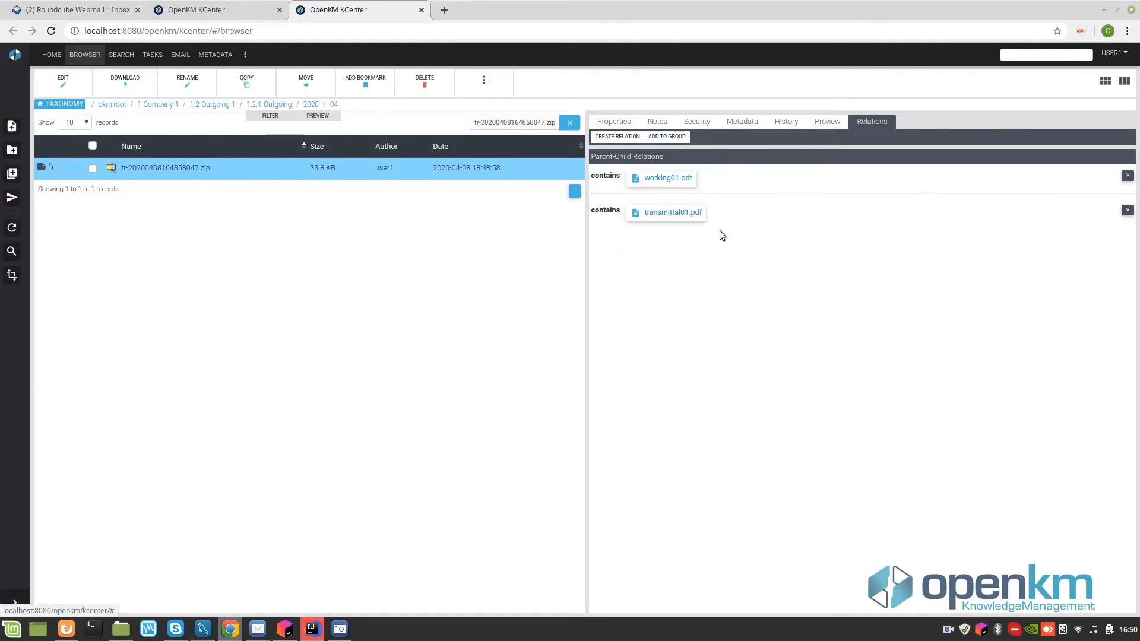
pyautogui.click(659, 122)
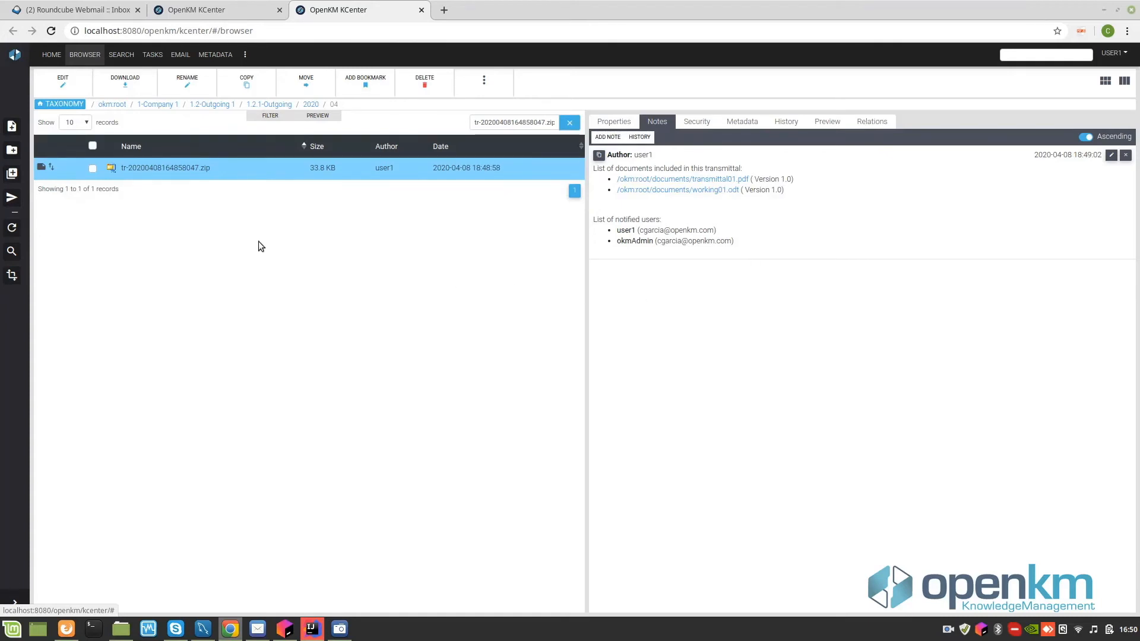
pyautogui.click(80, 9)
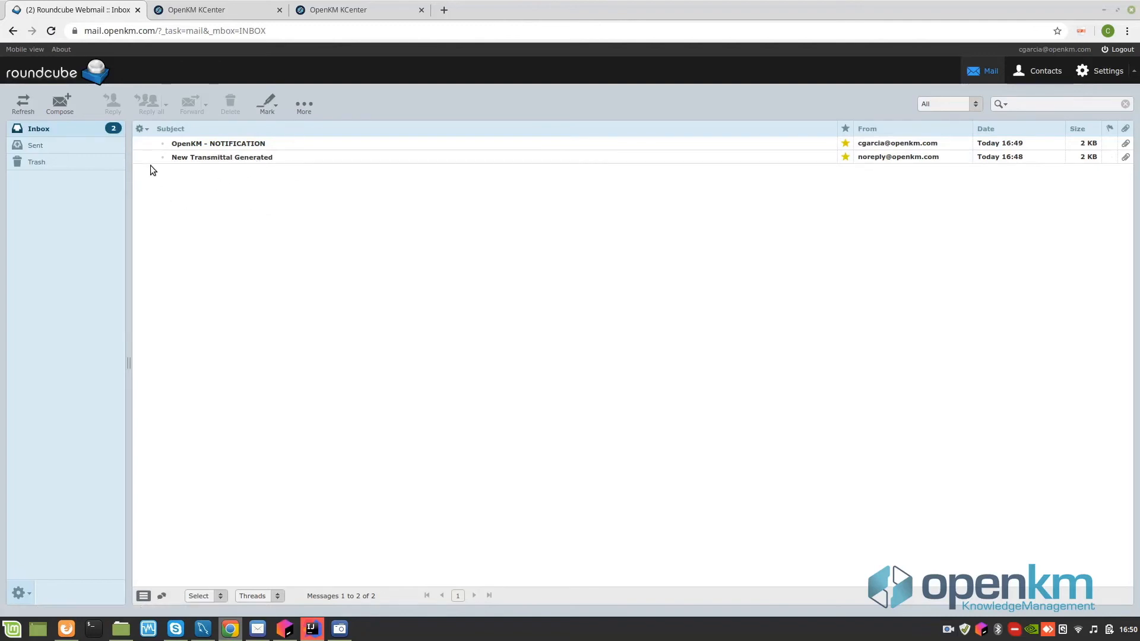
# - Open the 'New Transmittal Generated' email and download the transmittal zip from its link
pyautogui.click(236, 161)
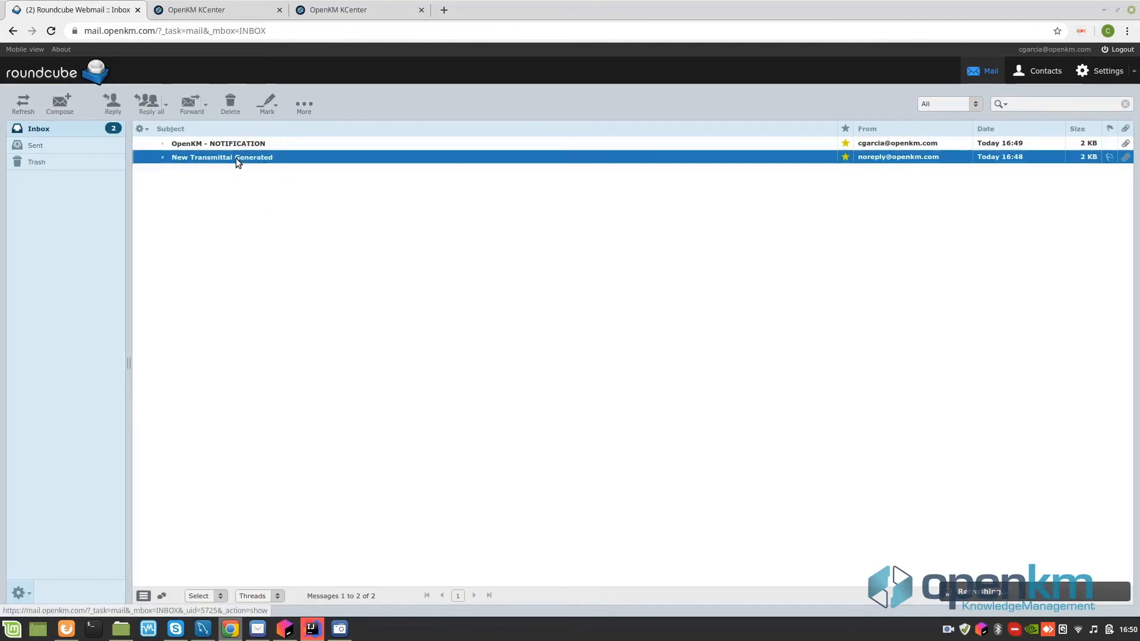
pyautogui.doubleClick(236, 158)
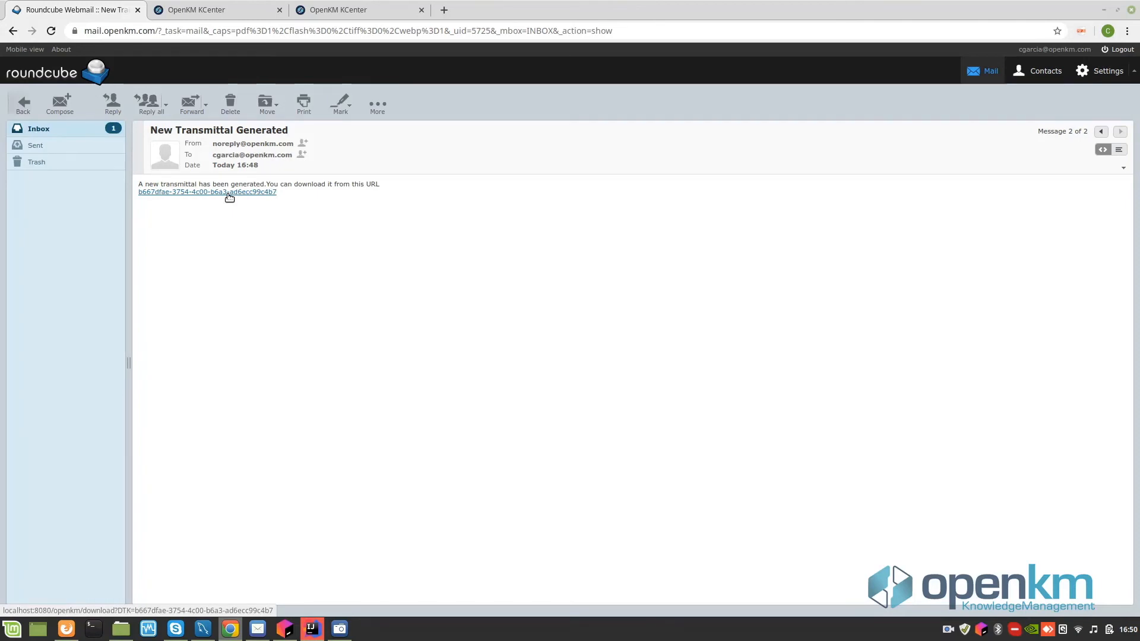
pyautogui.click(229, 193)
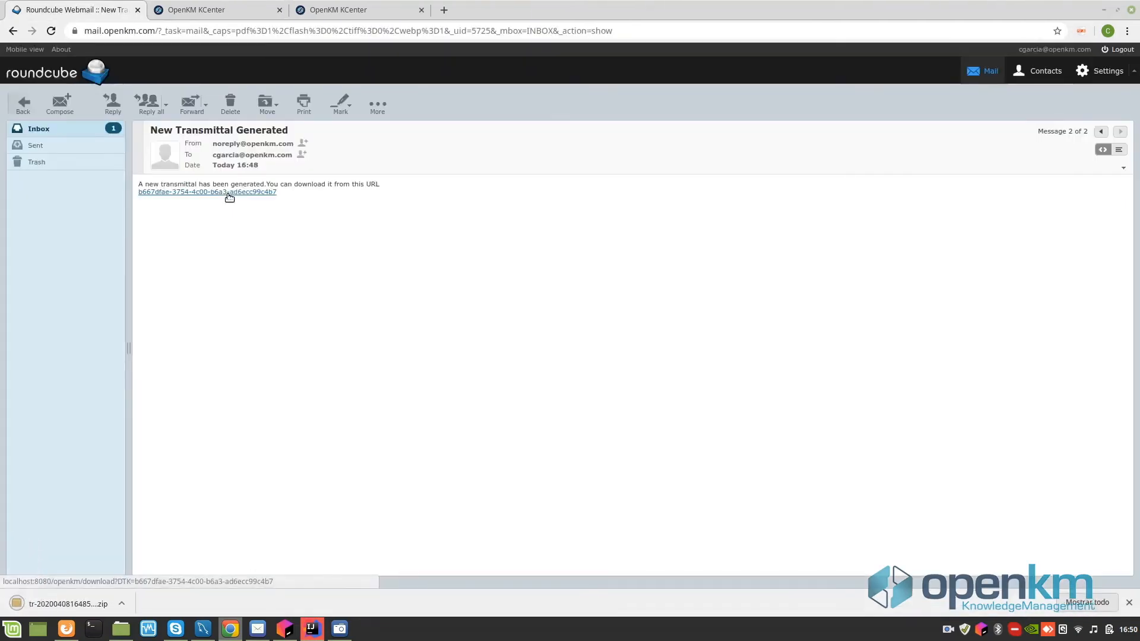
# - Show the downloaded zip in its folder, extract it there, and open export/documents
pyautogui.click(124, 607)
pyautogui.click(169, 563)
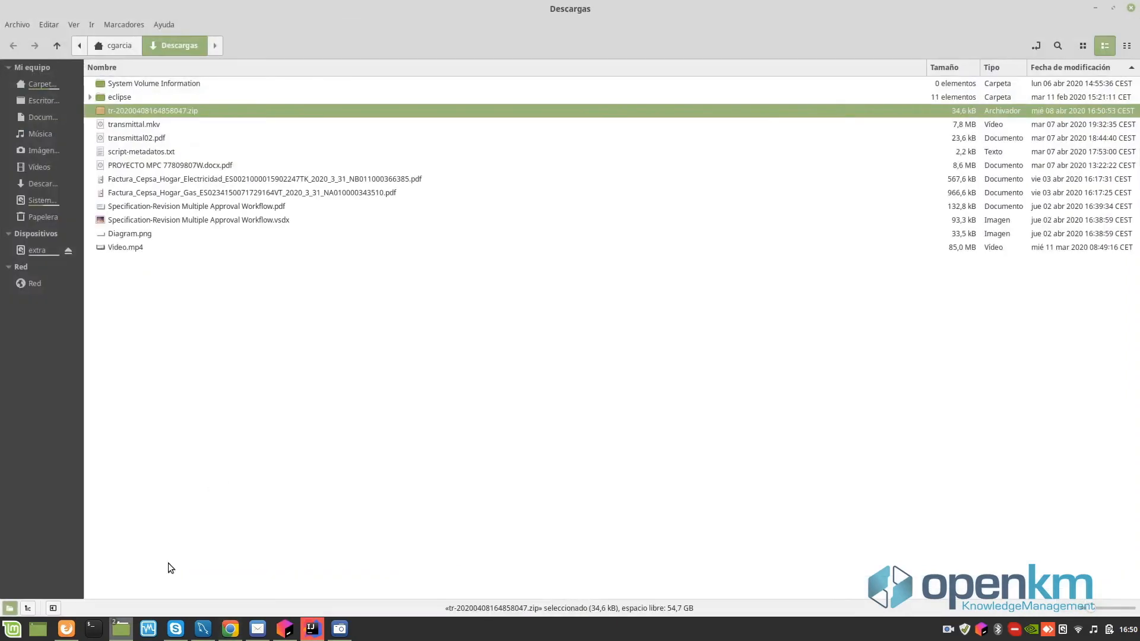
pyautogui.rightClick(190, 109)
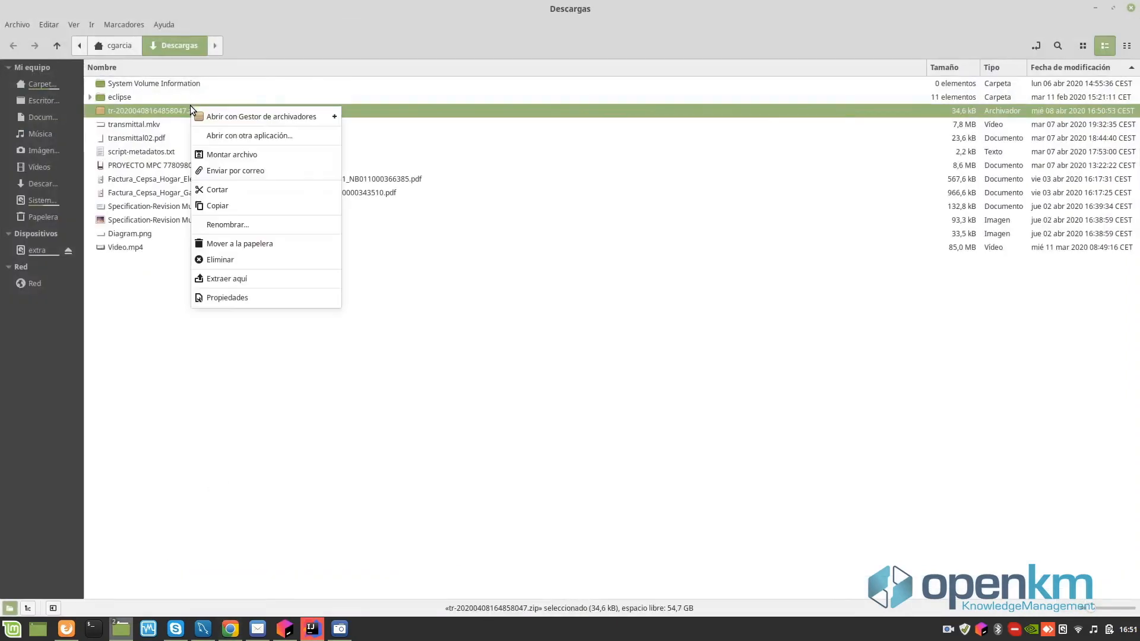
pyautogui.click(232, 277)
pyautogui.click(119, 83)
pyautogui.doubleClick(119, 83)
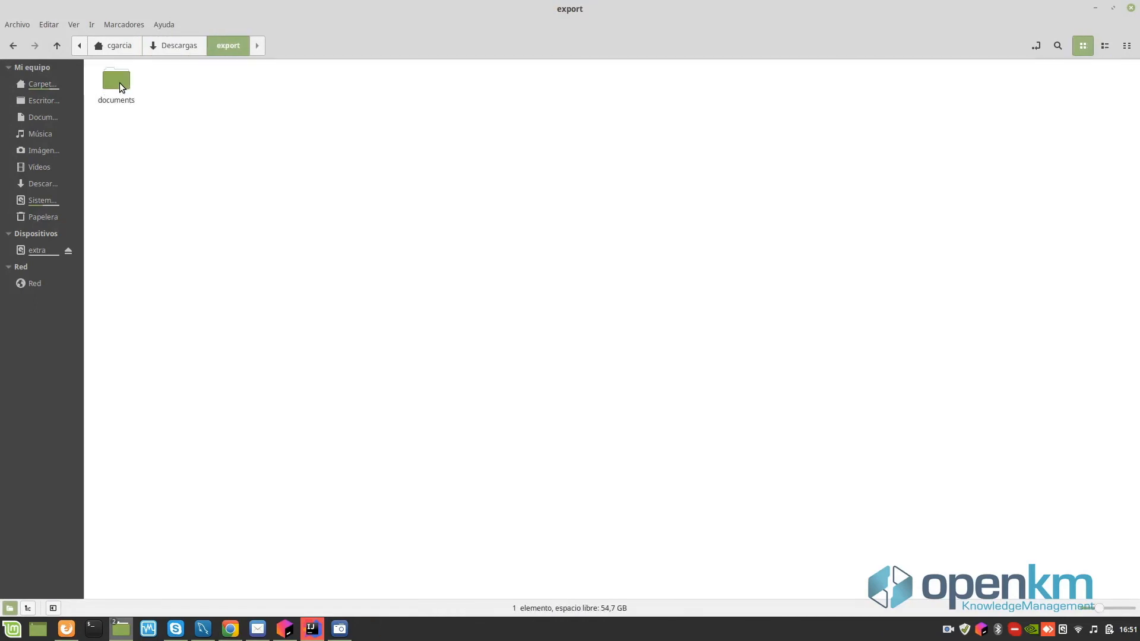
pyautogui.doubleClick(120, 83)
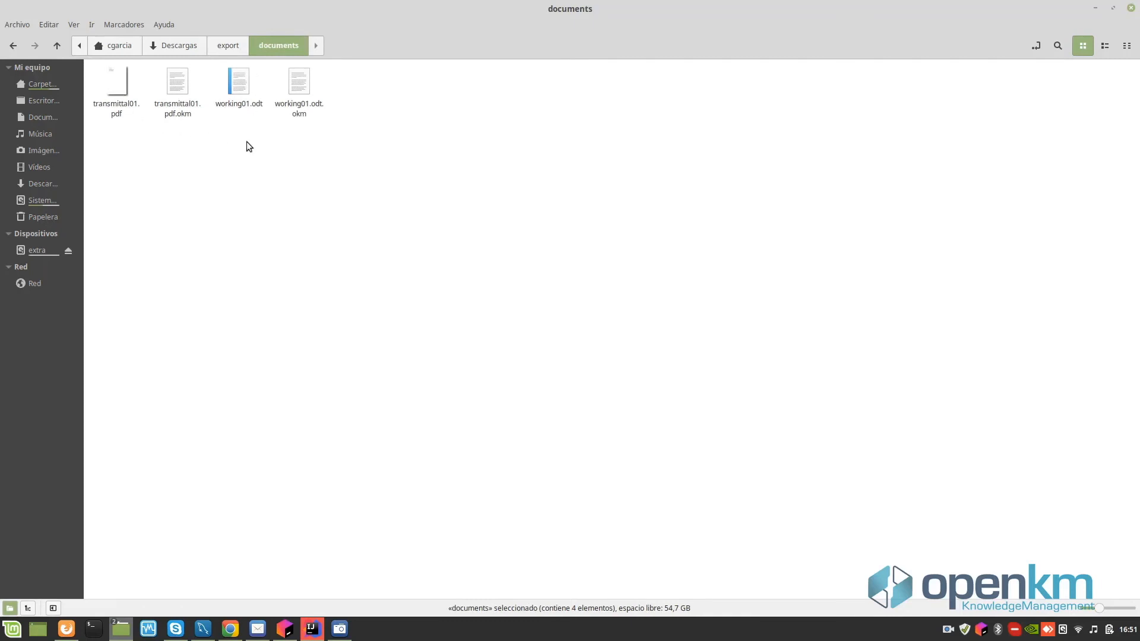
pyautogui.hotkey('alt', 'Tab')
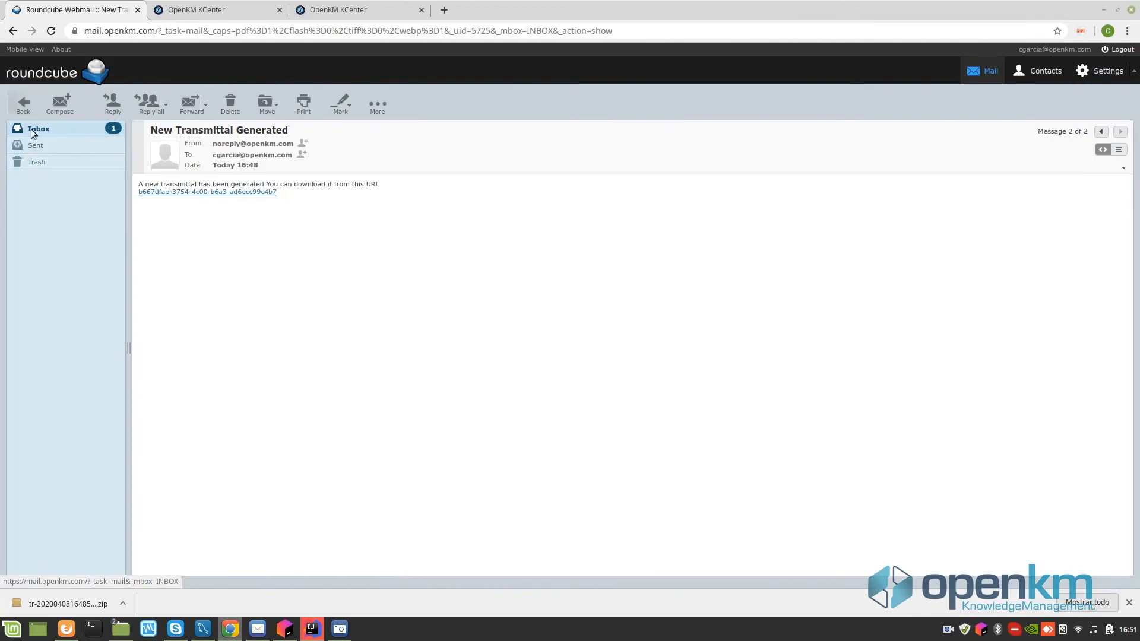
# - From the Inbox, read the 'OpenKM - NOTIFICATION' email about the transmittal in Company 2's incoming folder
pyautogui.click(31, 130)
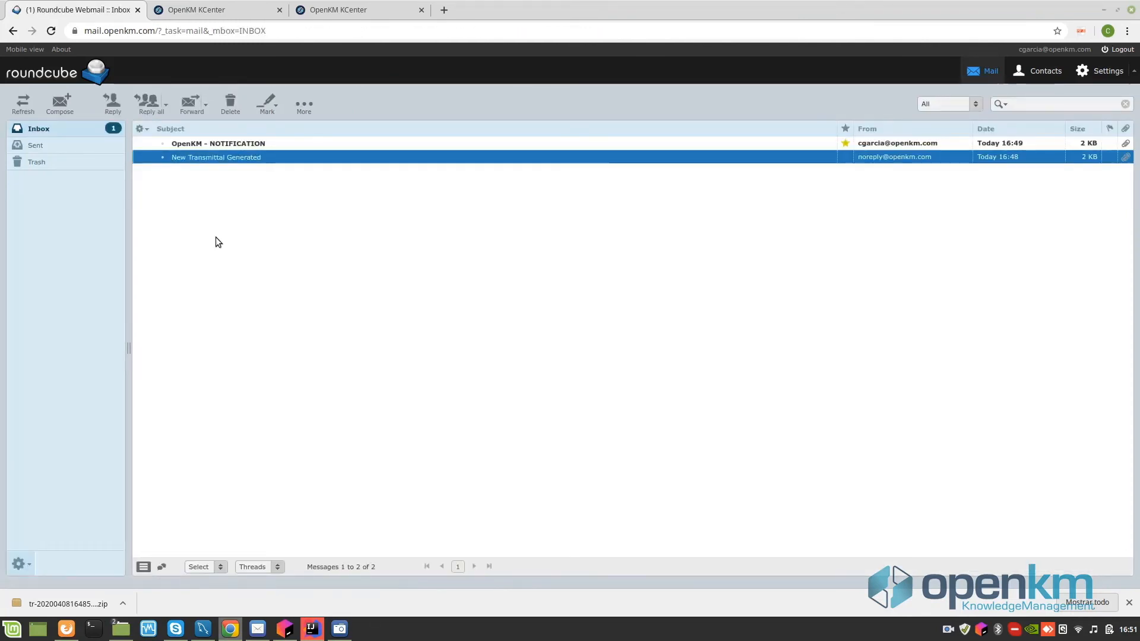
pyautogui.click(243, 145)
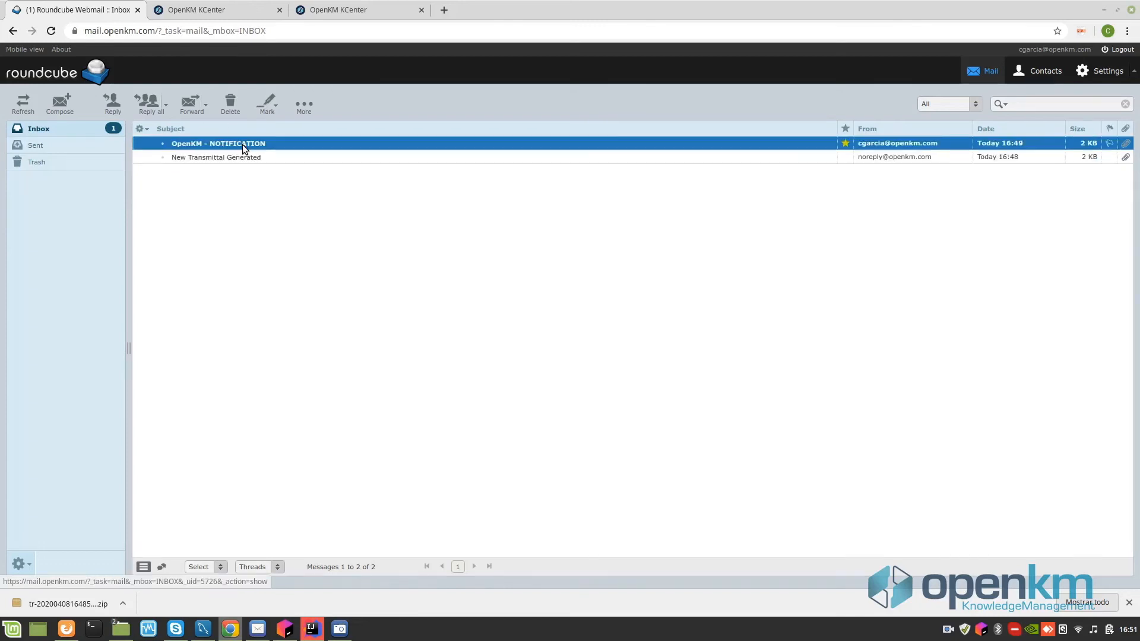
pyautogui.doubleClick(241, 144)
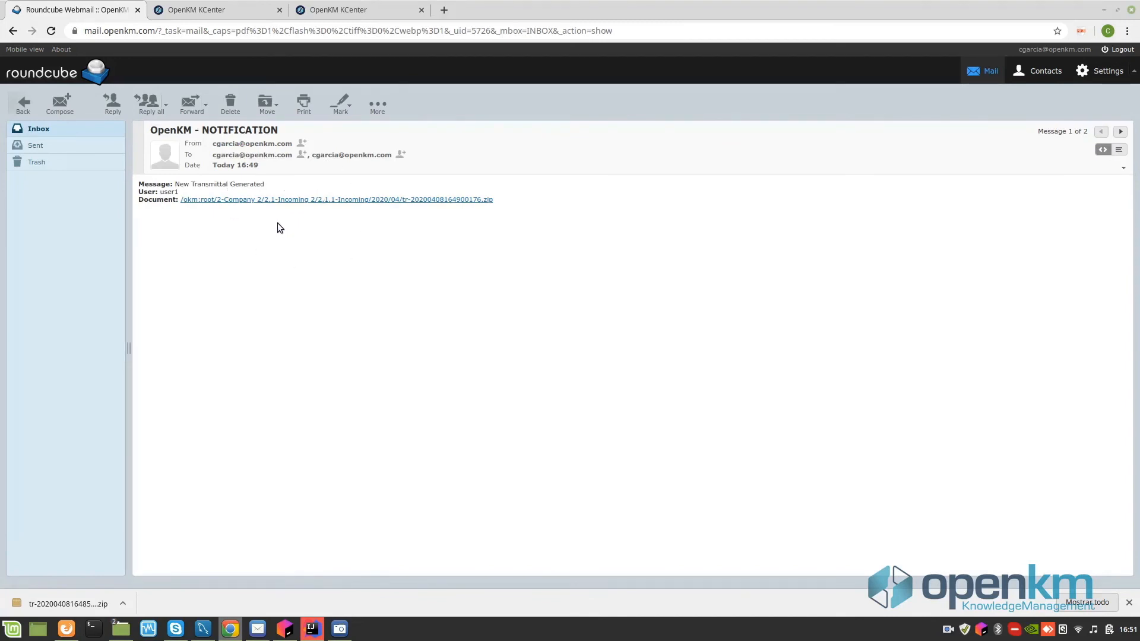
pyautogui.click(218, 10)
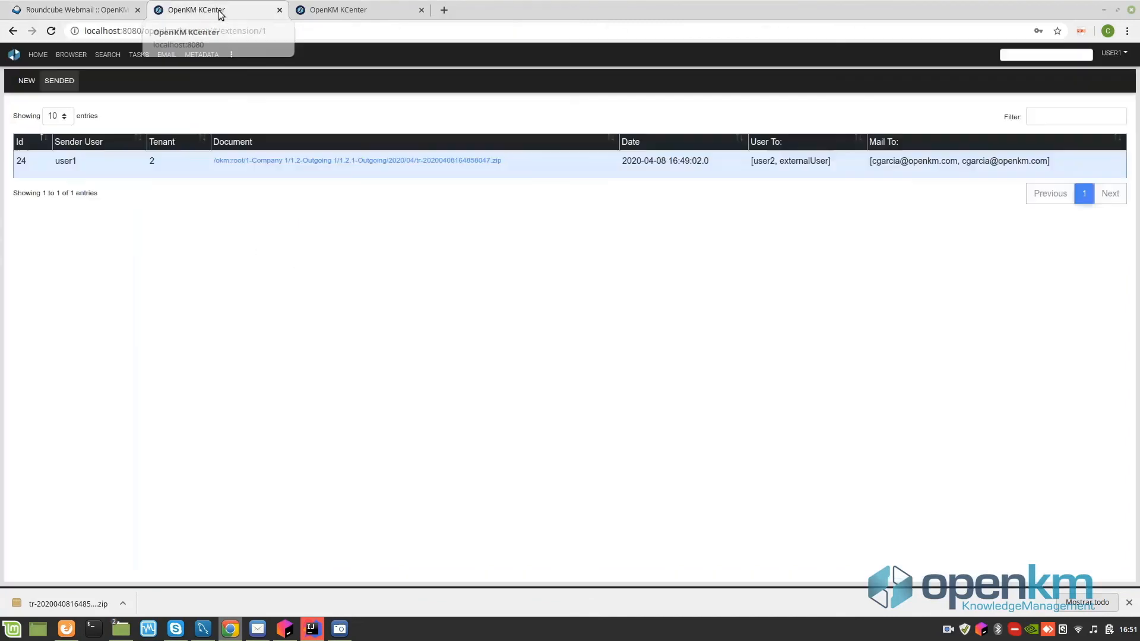
# - Log out of the current OpenKM account and close the extra OpenKM tab
pyautogui.click(1113, 52)
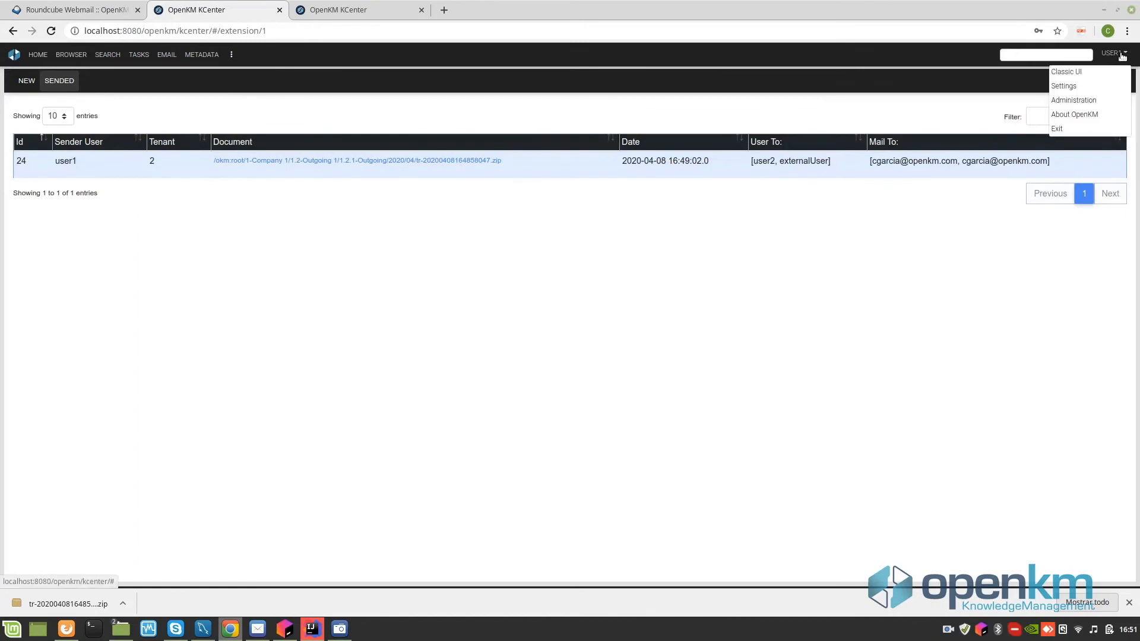
pyautogui.click(1086, 130)
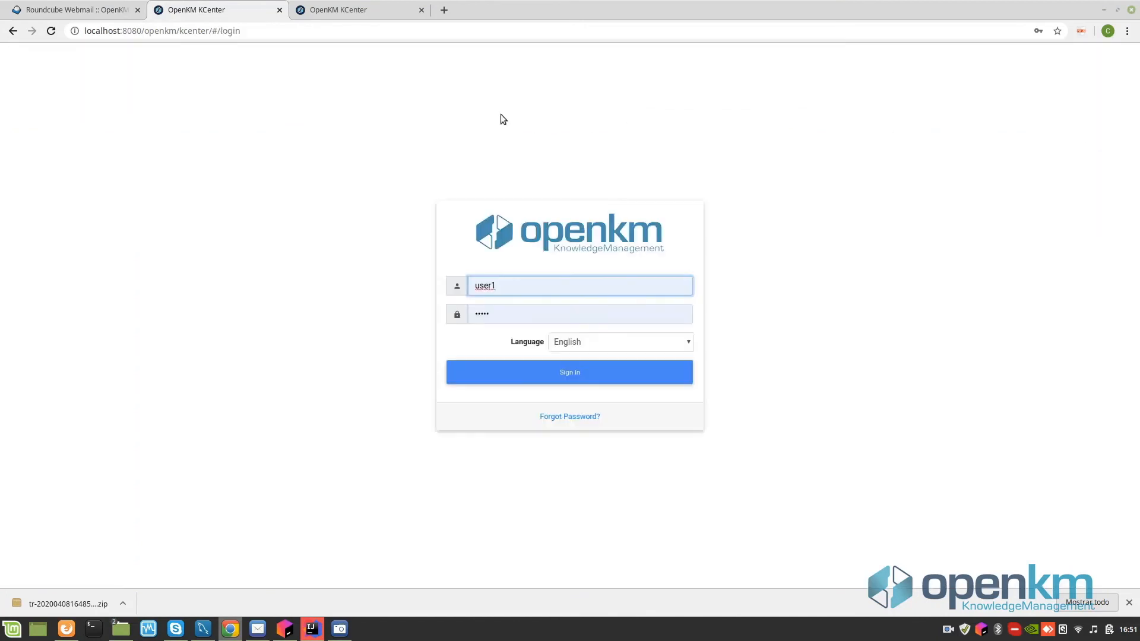
pyautogui.click(421, 10)
# - Sign in as the receiving Company 2 user with that account's username and password
pyautogui.press('BackSpace')
pyautogui.write('2')
pyautogui.press('Tab')
pyautogui.write('us')
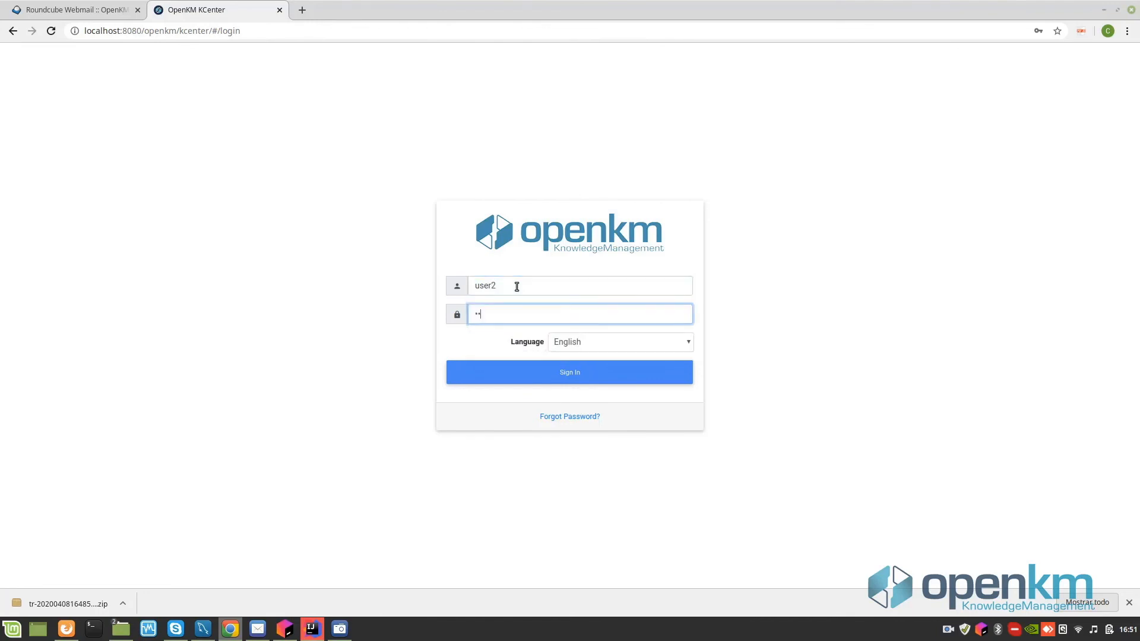
pyautogui.write('er2pwd')
pyautogui.click(563, 373)
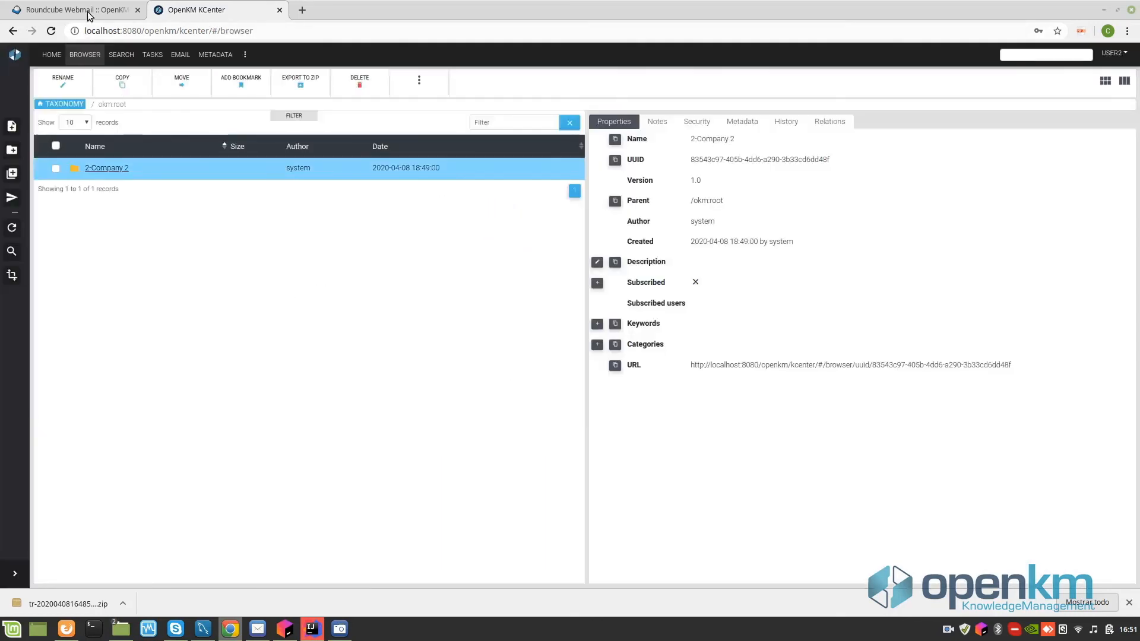
# - Follow the notification email's Document link to open the received transmittal zip in OpenKM
pyautogui.click(89, 11)
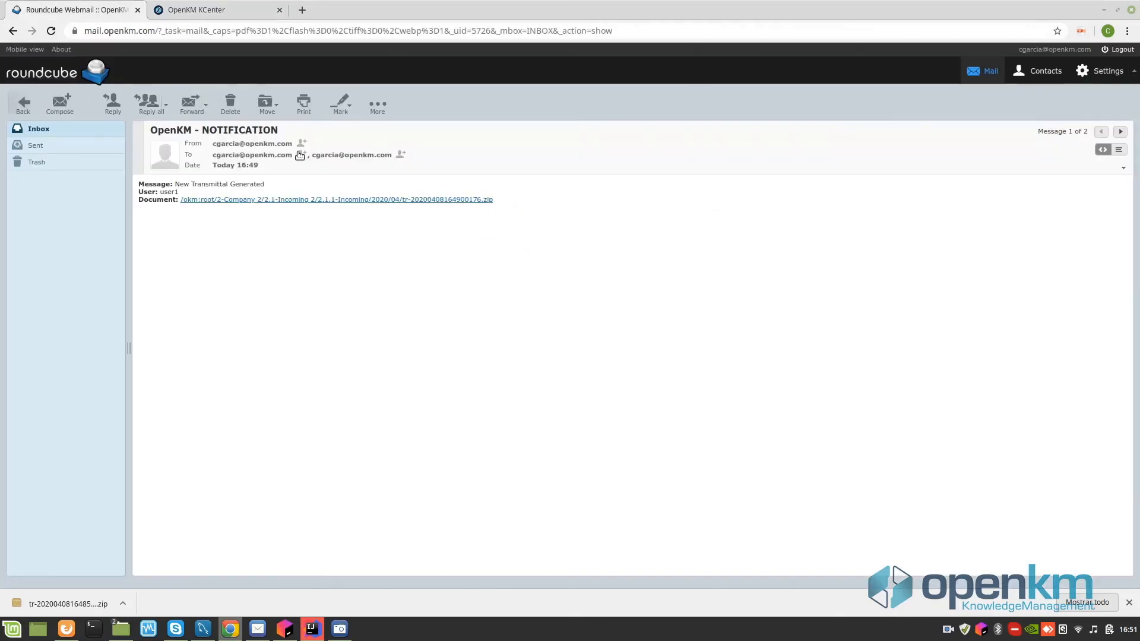
pyautogui.click(324, 199)
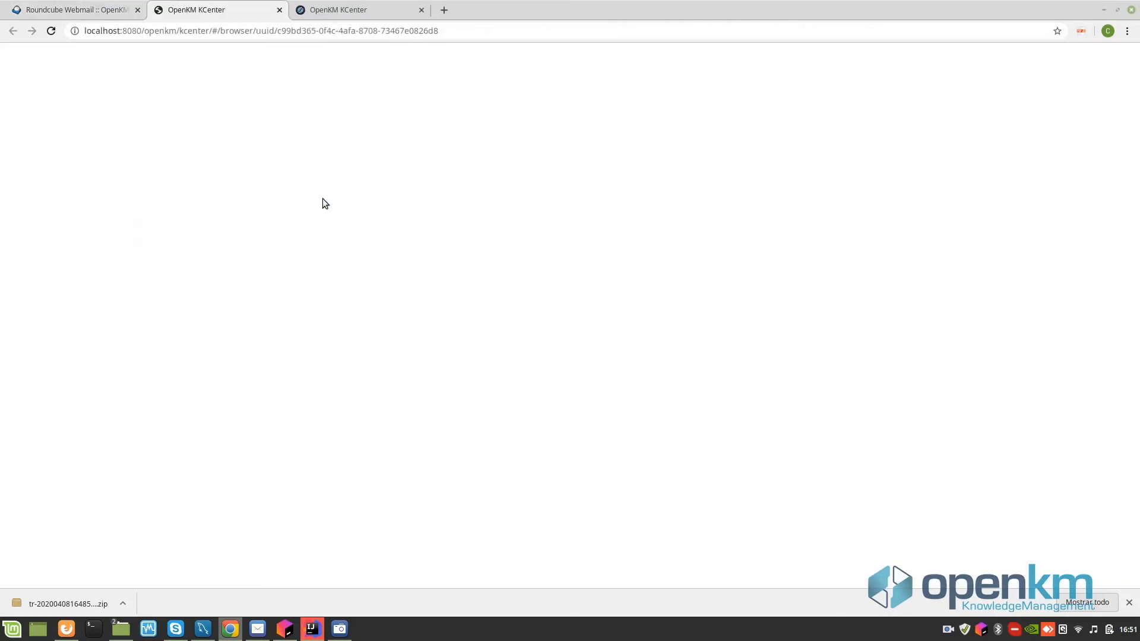